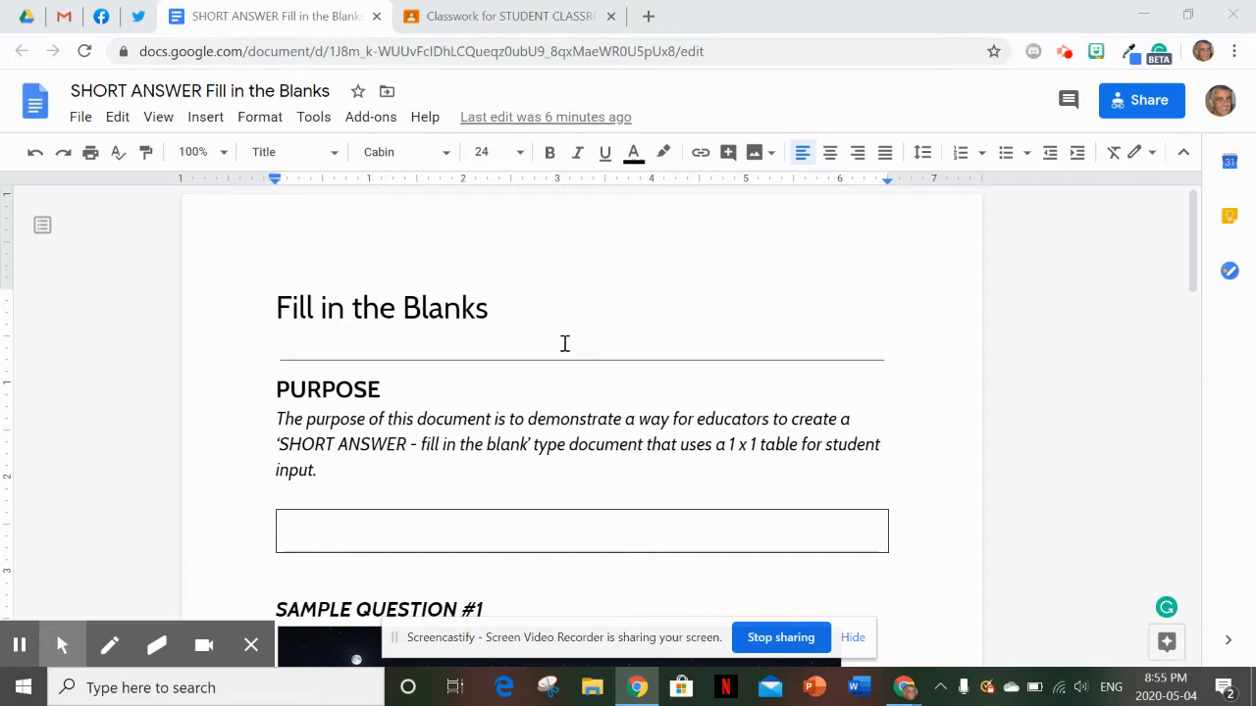
Step: Look through the fill-in-the-blanks document, examining its purpose text, the sample question and the student answer boxes
left_click(166, 92)
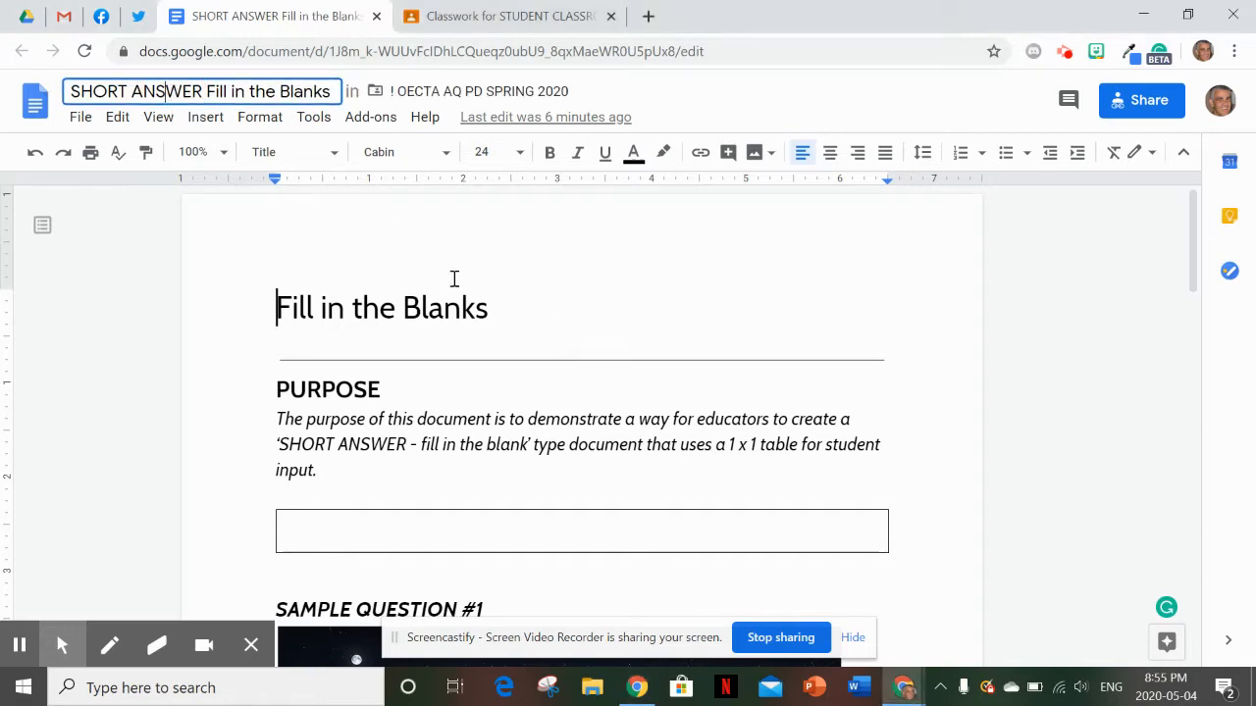
scroll(434, 289, "down", 1)
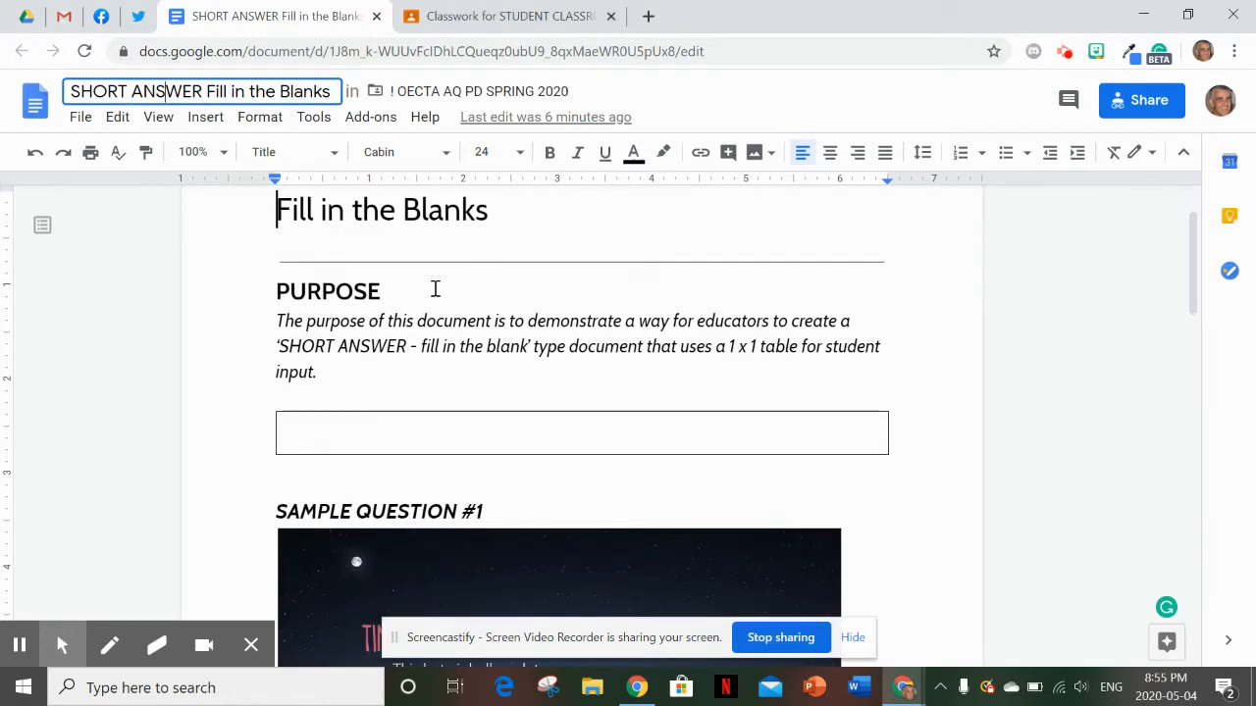
scroll(420, 286, "up", 1)
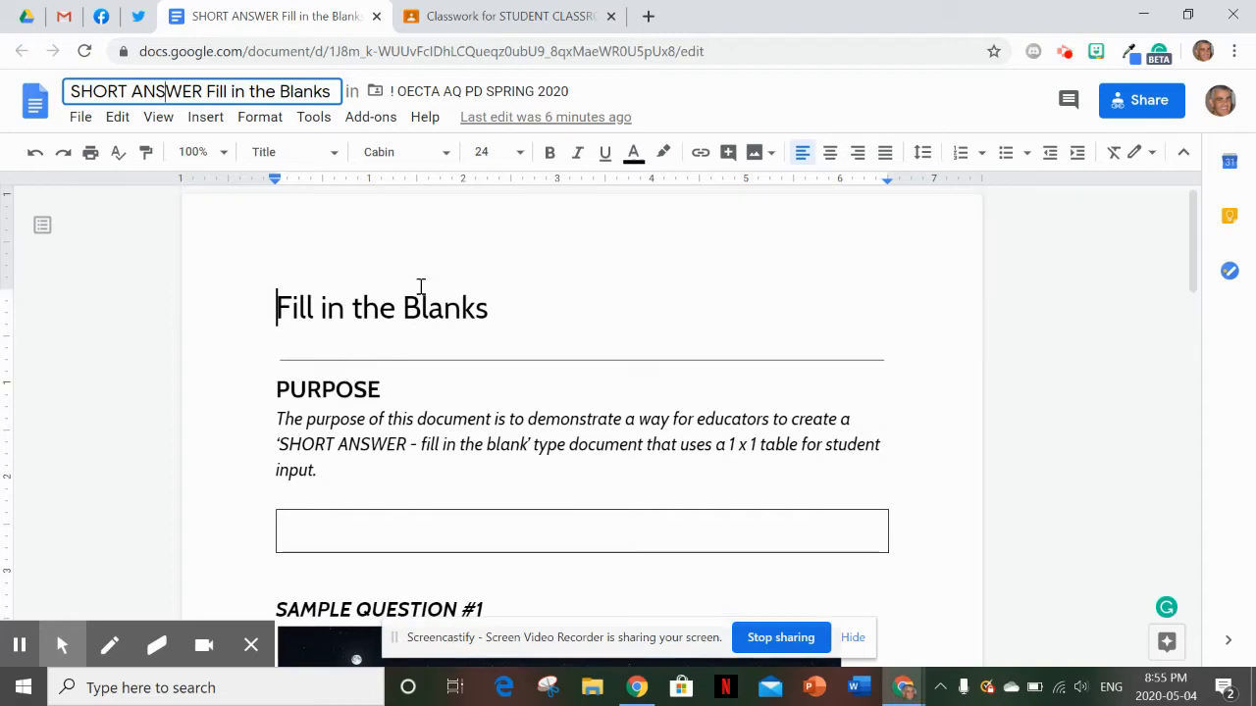
left_click(321, 527)
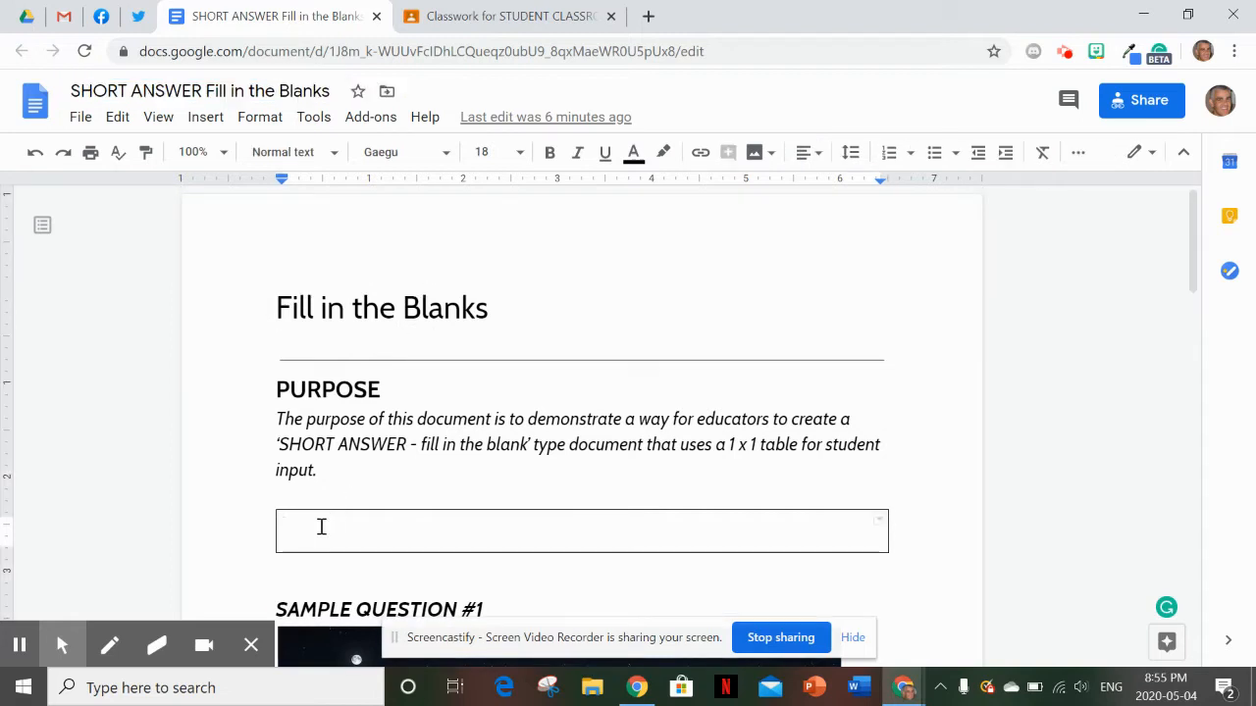
scroll(320, 527, "down", 3)
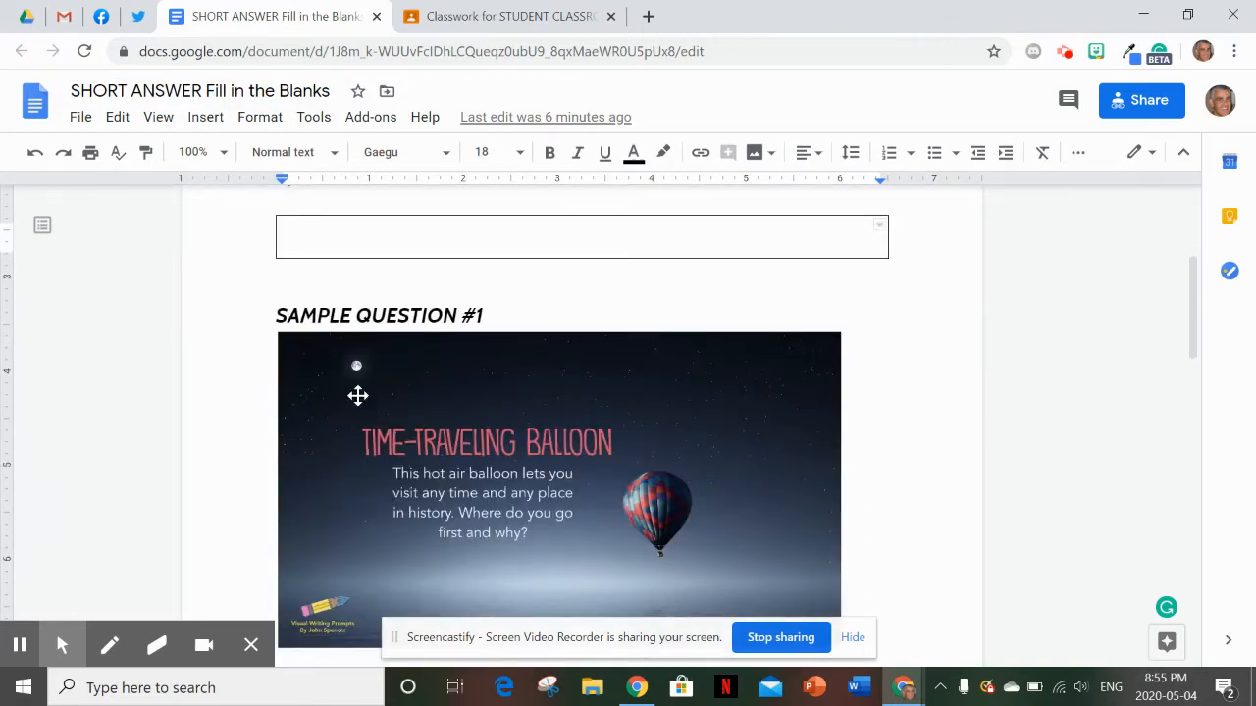
scroll(357, 395, "down", 3)
left_click(344, 423)
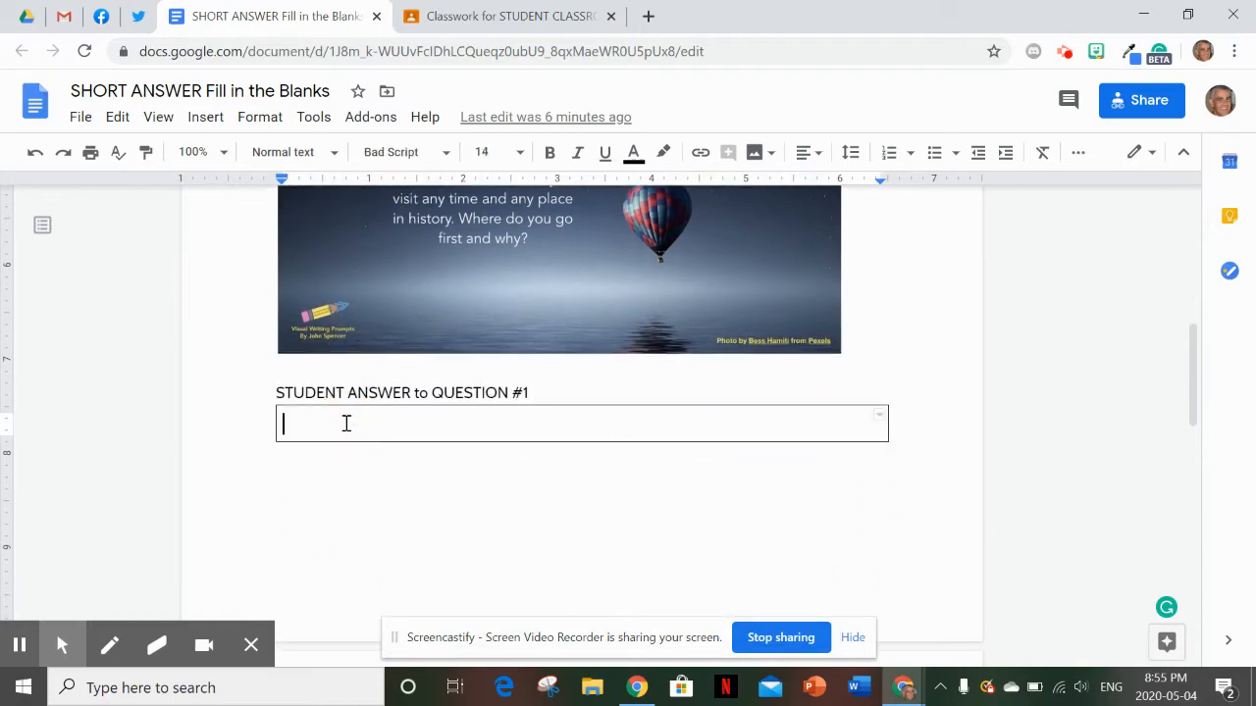
scroll(344, 423, "down", 3)
scroll(344, 423, "down", 2)
scroll(345, 423, "up", 15)
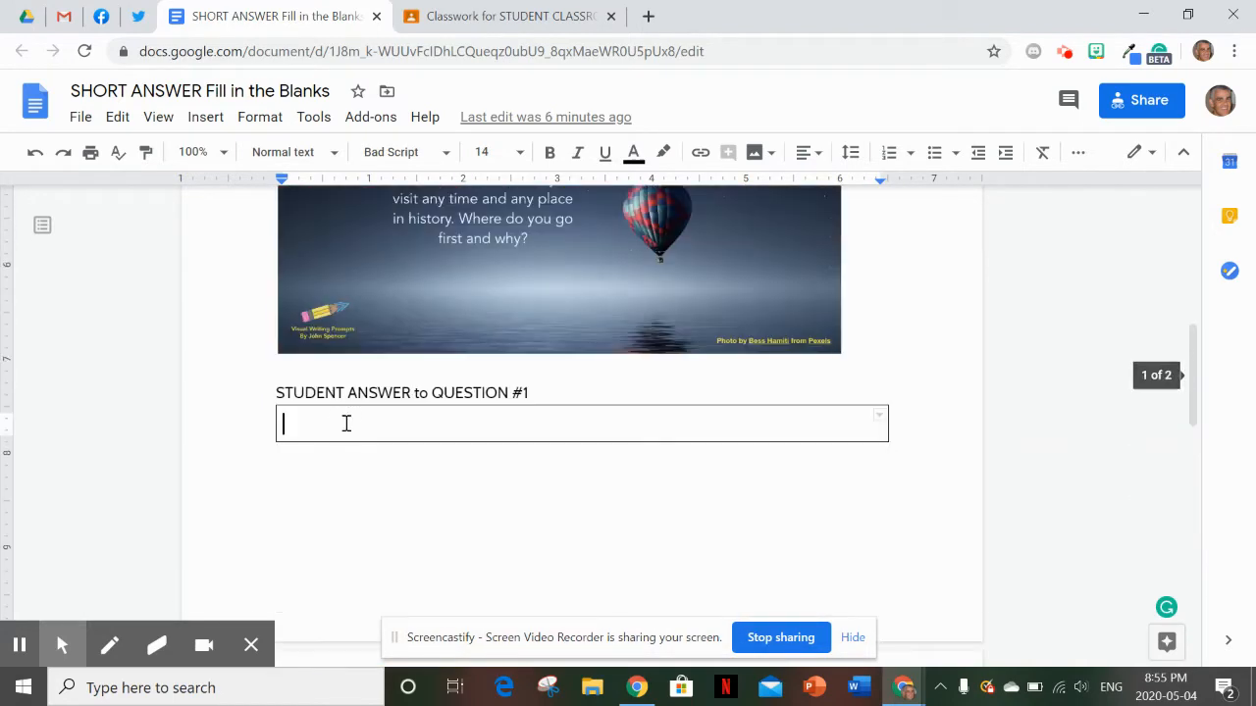
Step: Switch to Google Classroom and create a new assignment titled "SHORT ANSWER" in the STUDENT CLASSROOM class
left_click(469, 33)
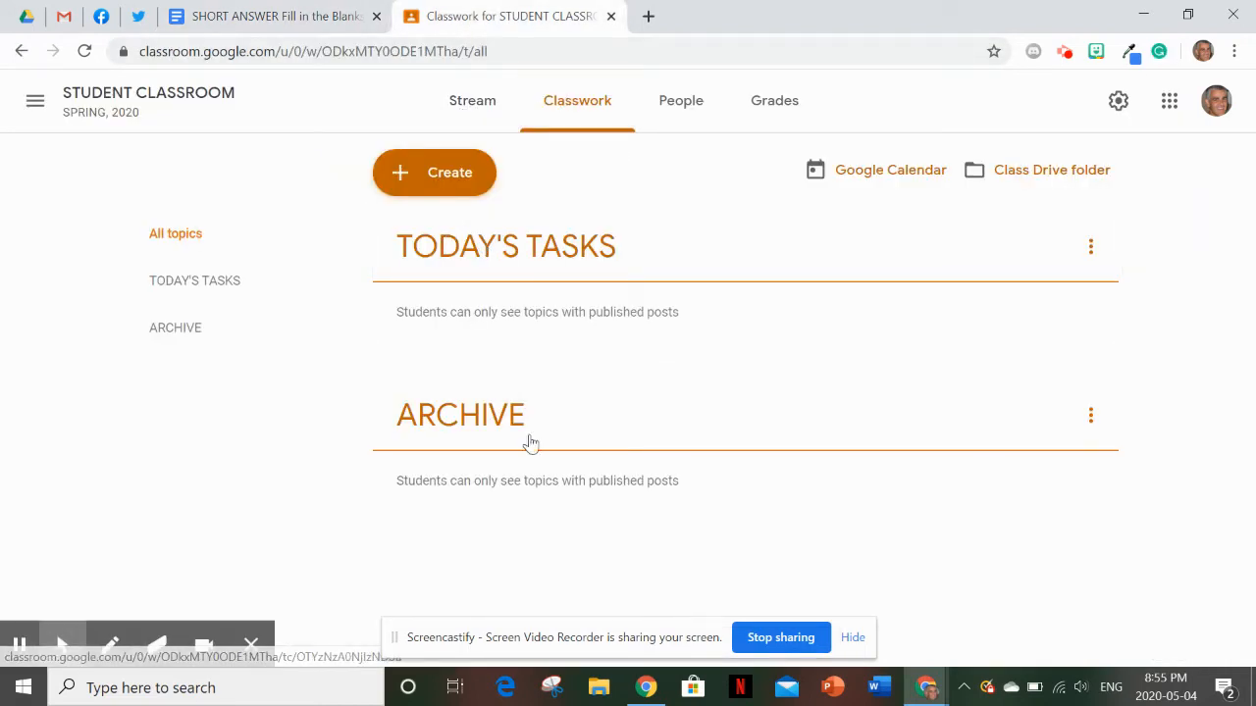
left_click(435, 173)
left_click(459, 228)
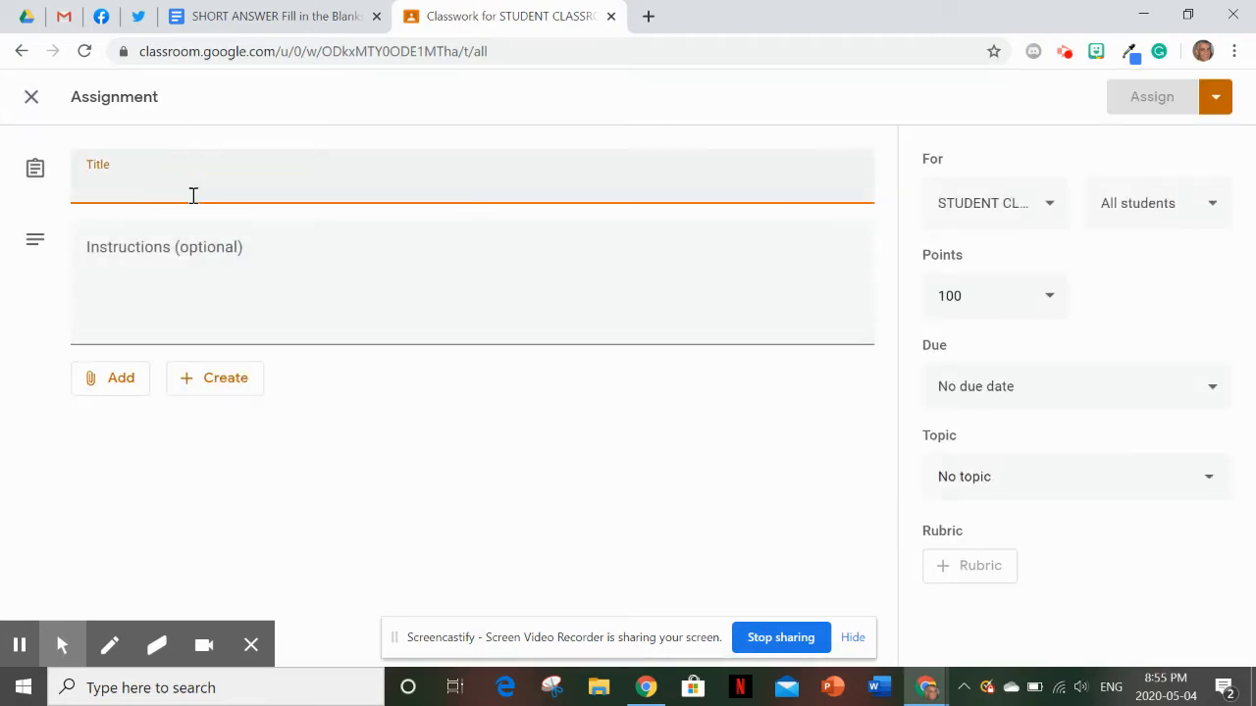
key("Caps_Lock")
type("SHORT ANSWER")
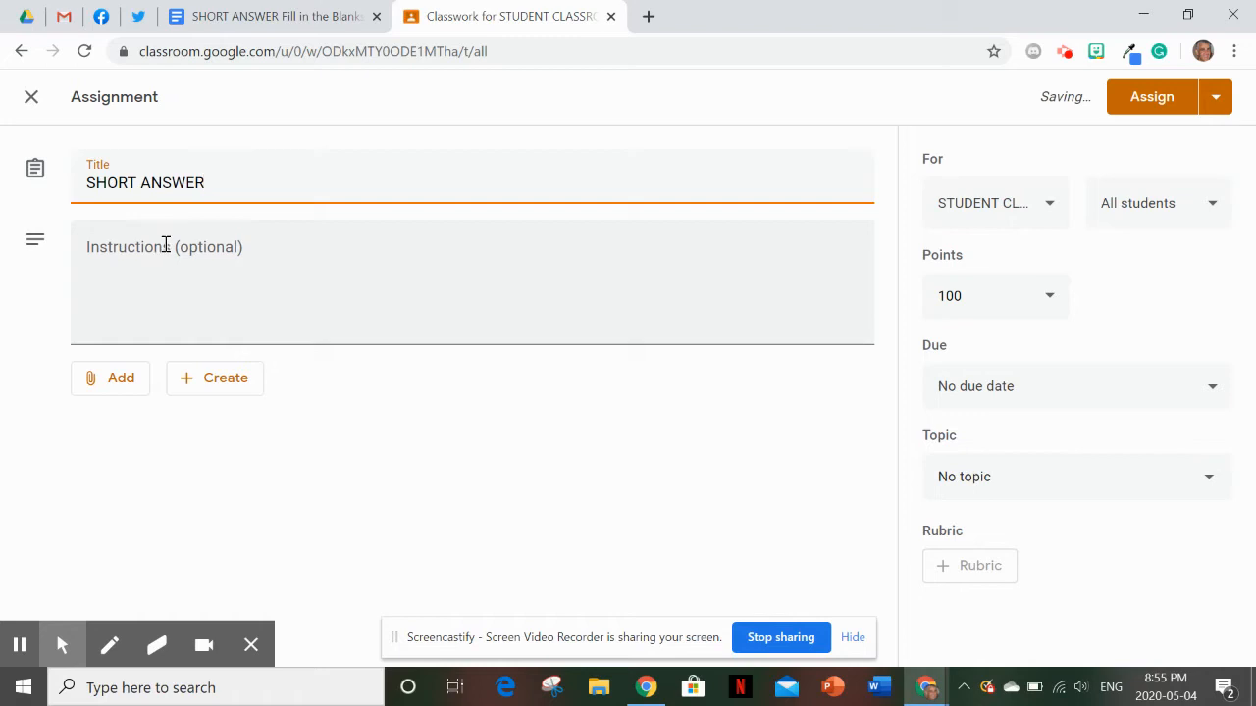
Step: Attach "SHORT ANSWER Fill in the Blanks" from Google Drive and set it to make a copy for each student
left_click(107, 384)
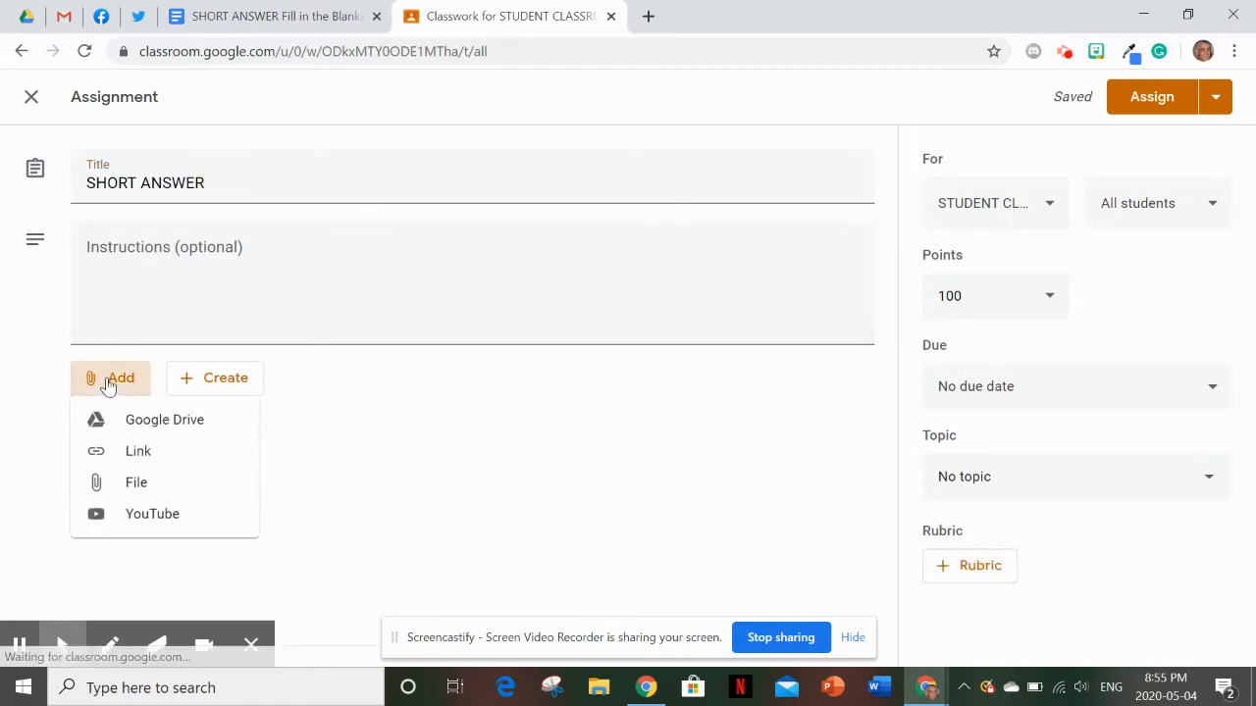
left_click(154, 429)
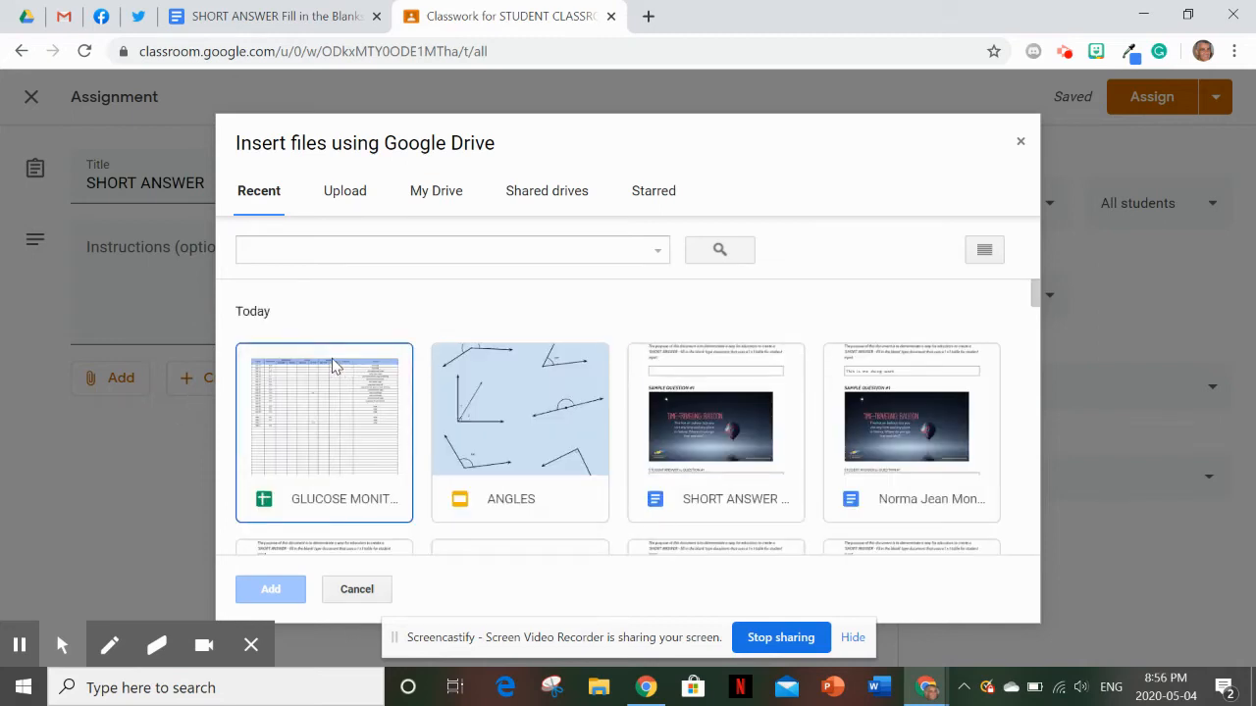
left_click(690, 400)
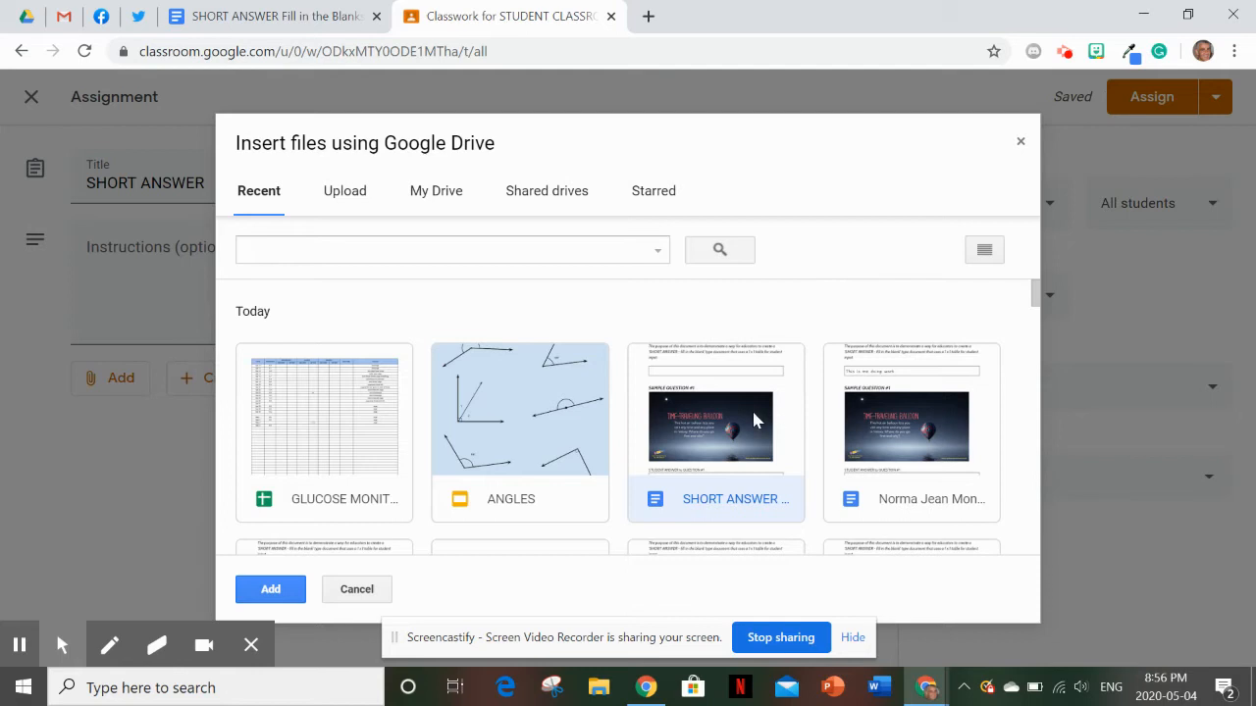
left_click(273, 591)
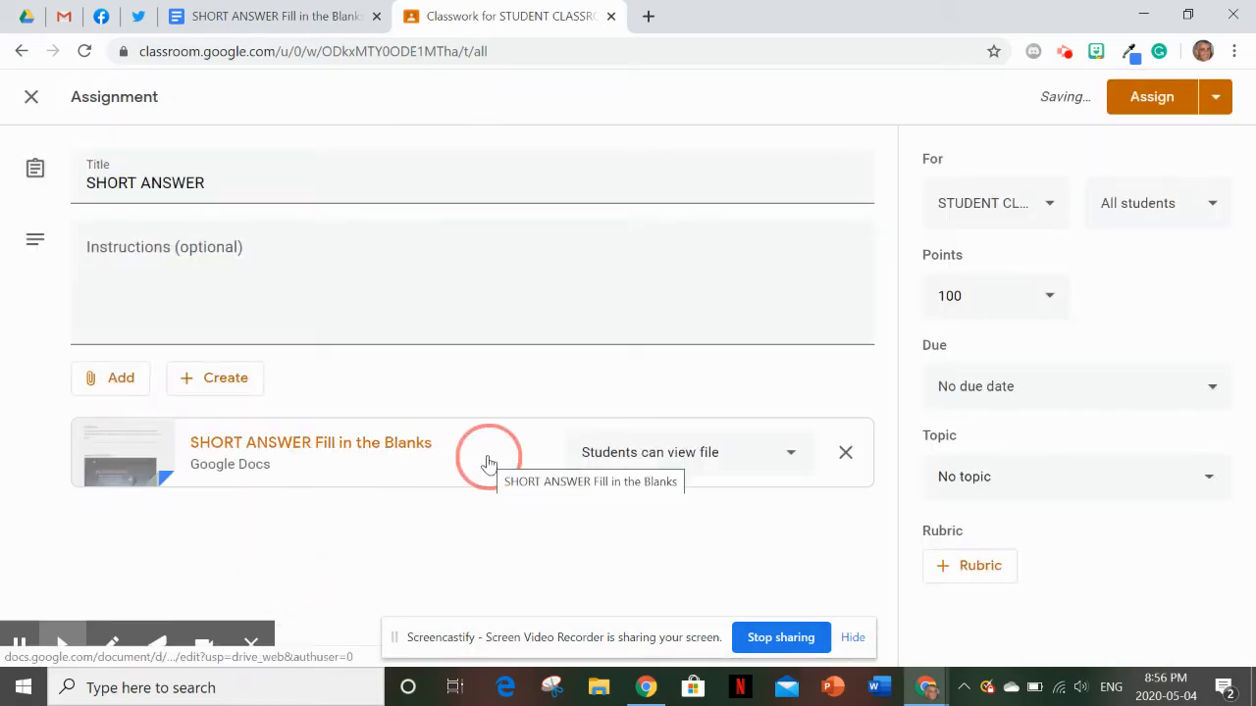
left_click(774, 462)
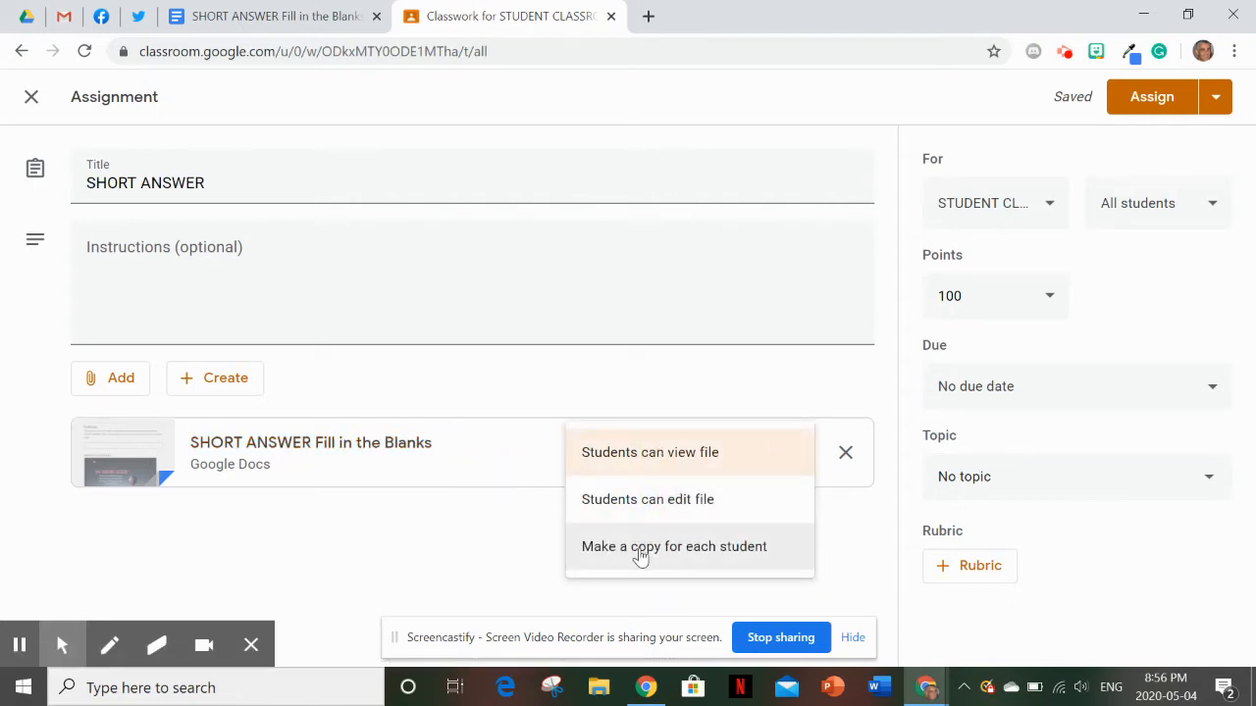
left_click(640, 546)
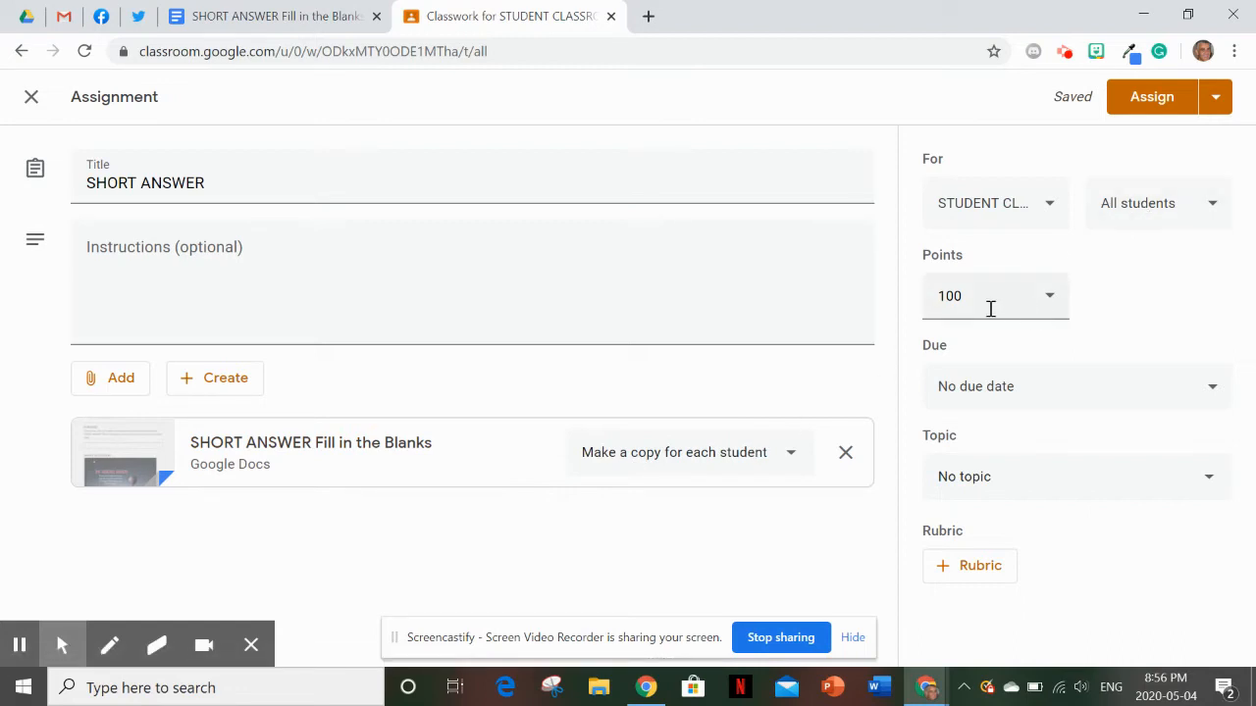
Step: Set the assignment to 10 points under the TODAY'S TASKS topic and assign it to all students
left_click_drag(982, 297, 914, 300)
type("1")
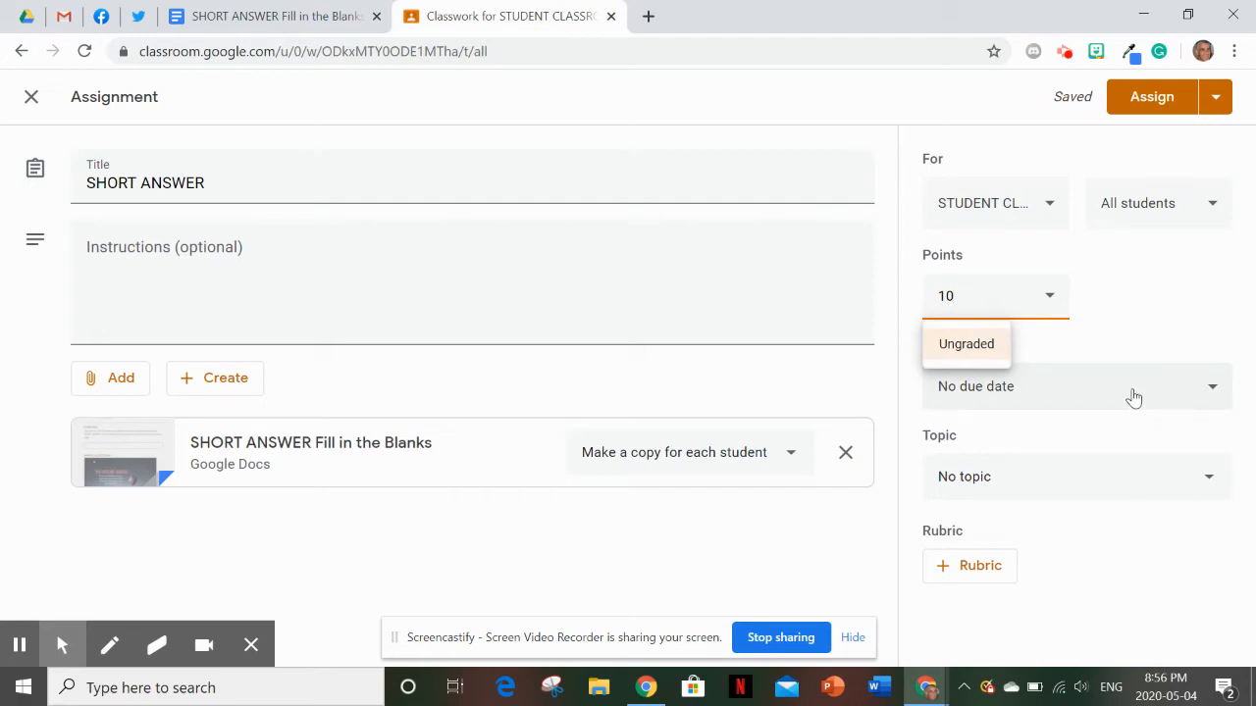
left_click(1116, 478)
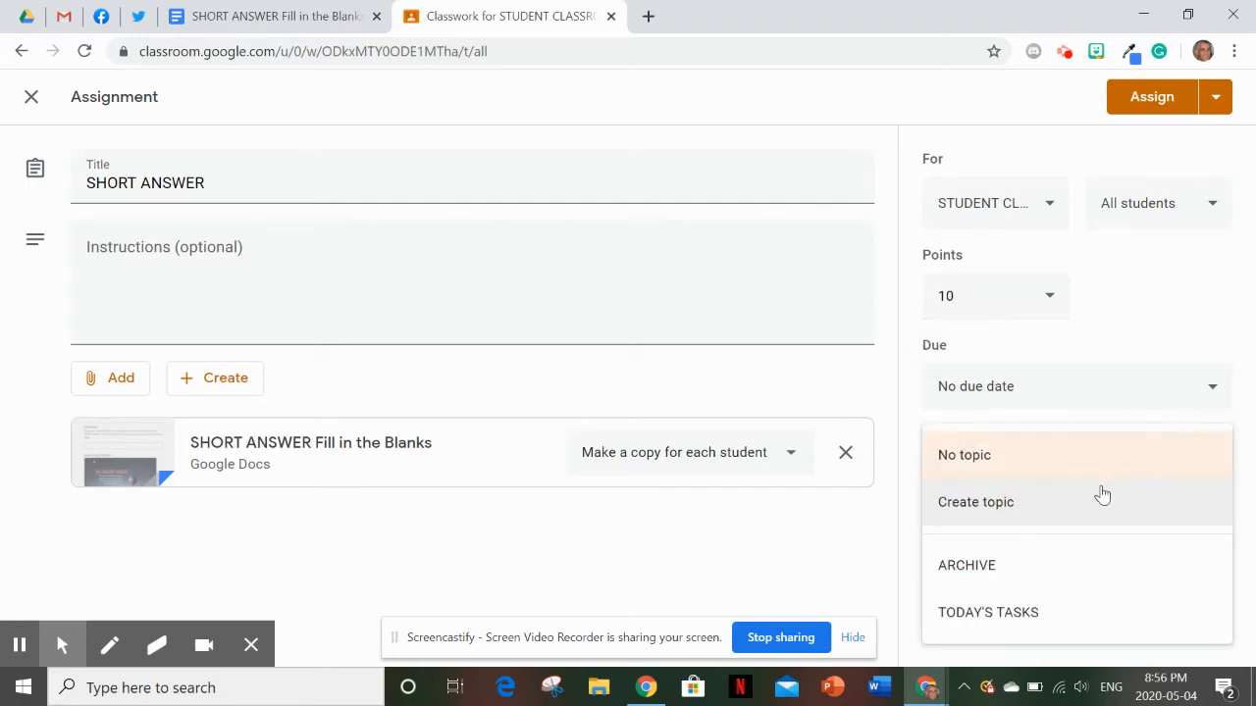
left_click(1037, 614)
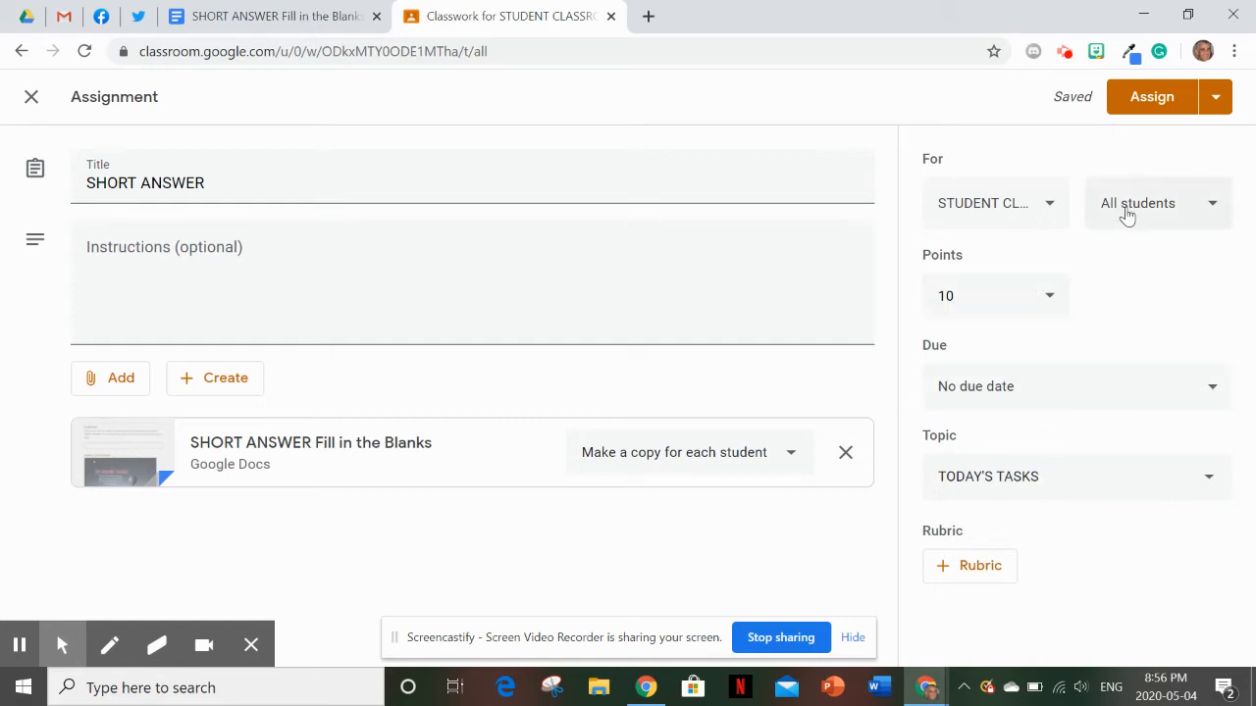
left_click(1140, 96)
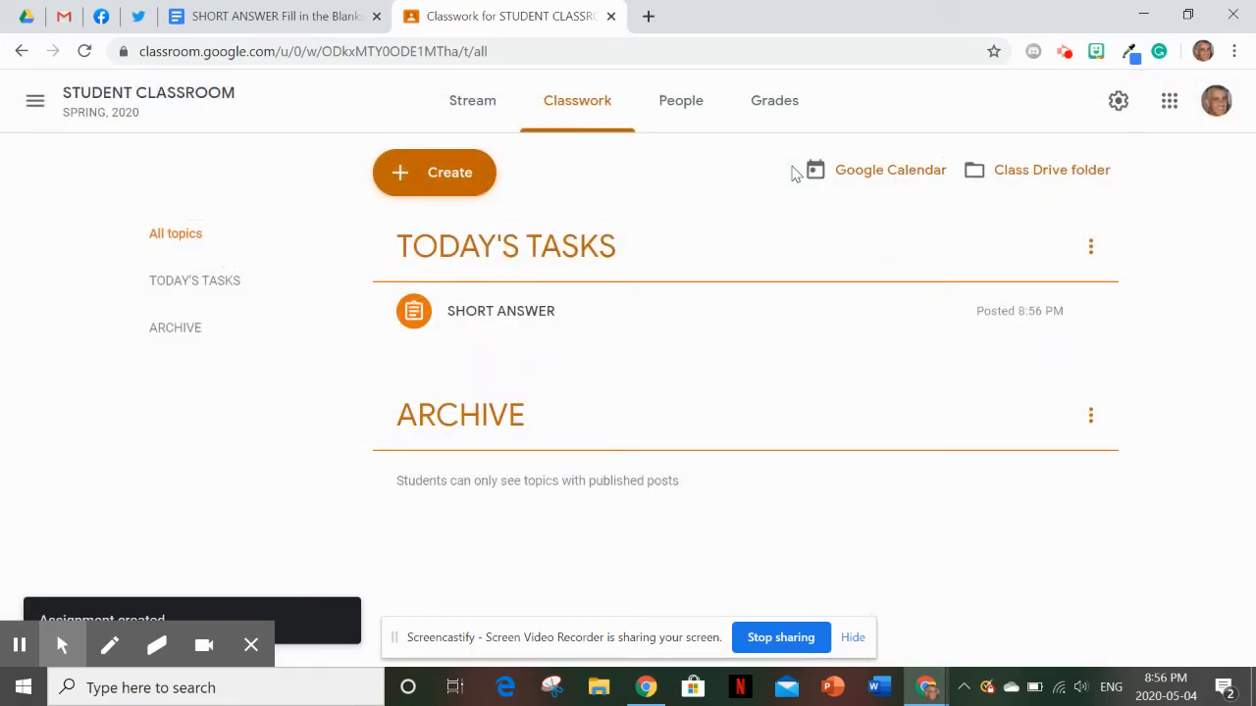
Step: Check the class stream, return to the classwork and open the SHORT ANSWER assignment's student work
left_click(481, 110)
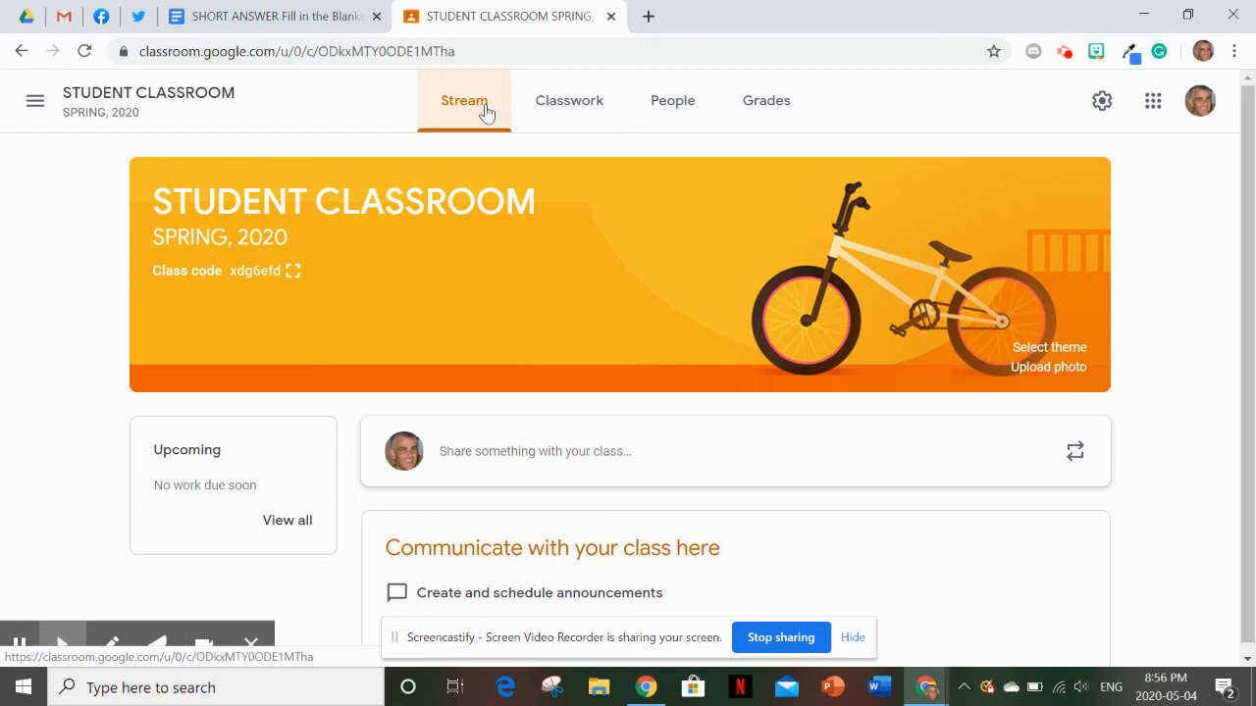
left_click(573, 106)
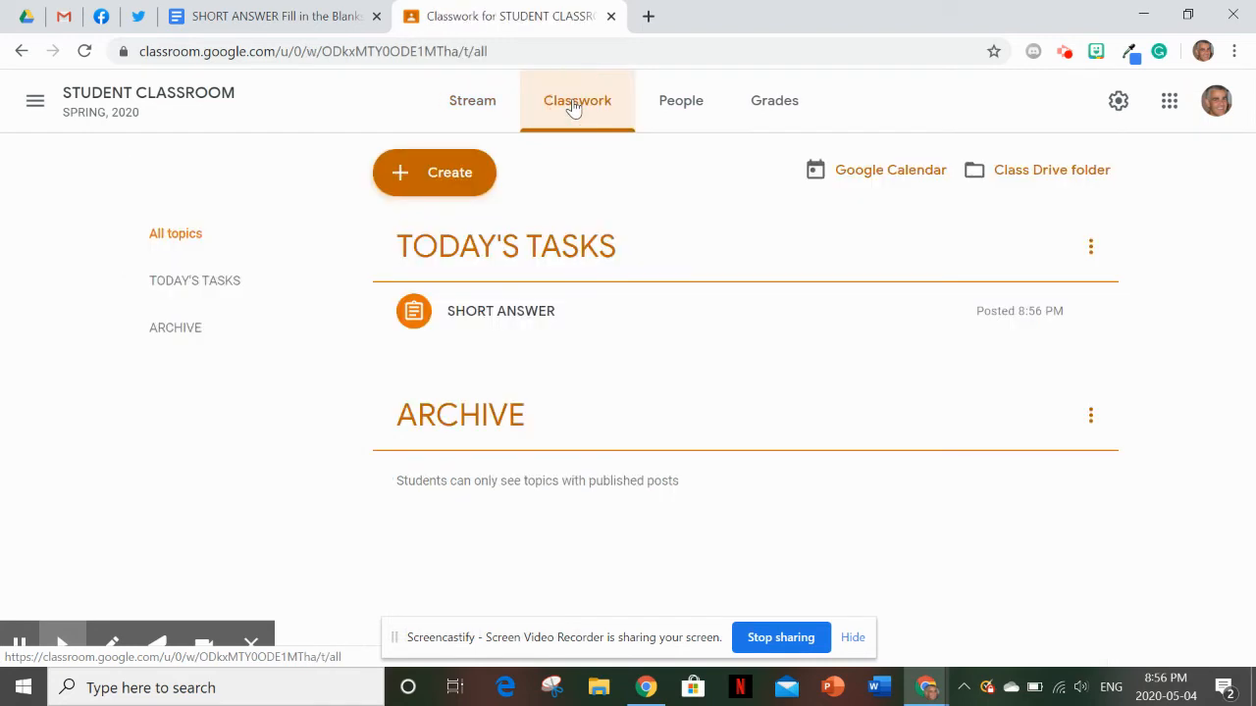
left_click(510, 312)
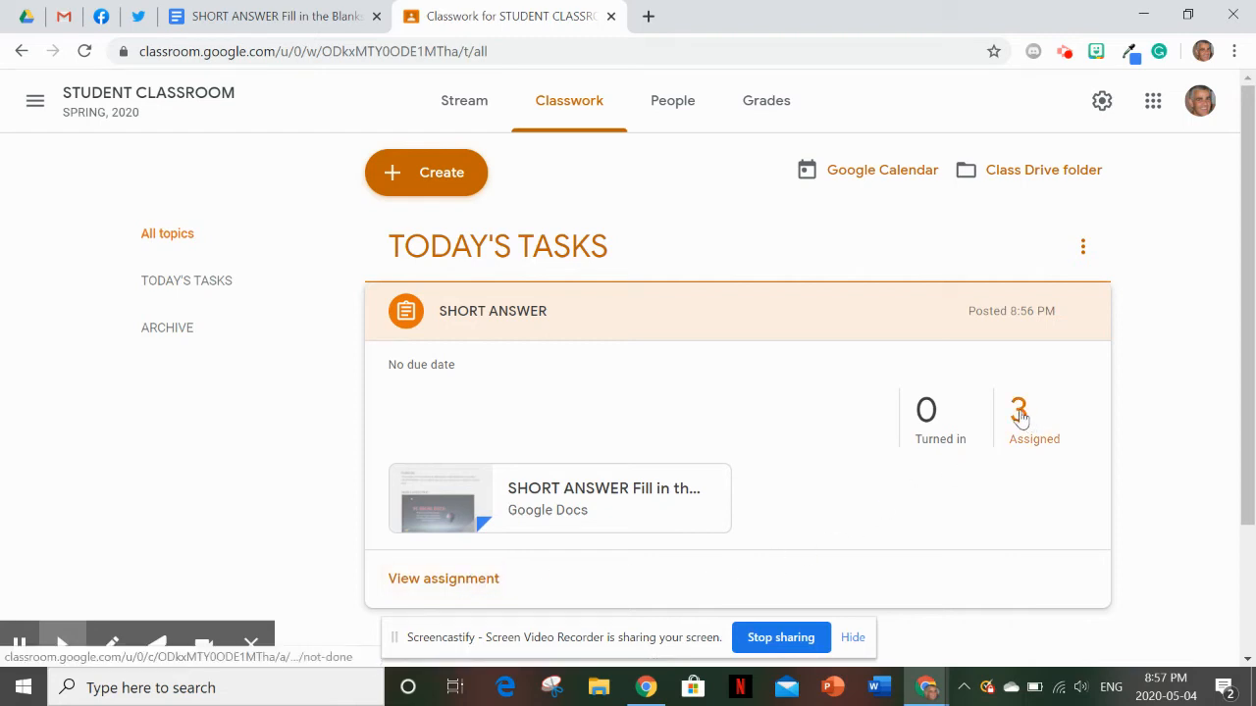
left_click(462, 578)
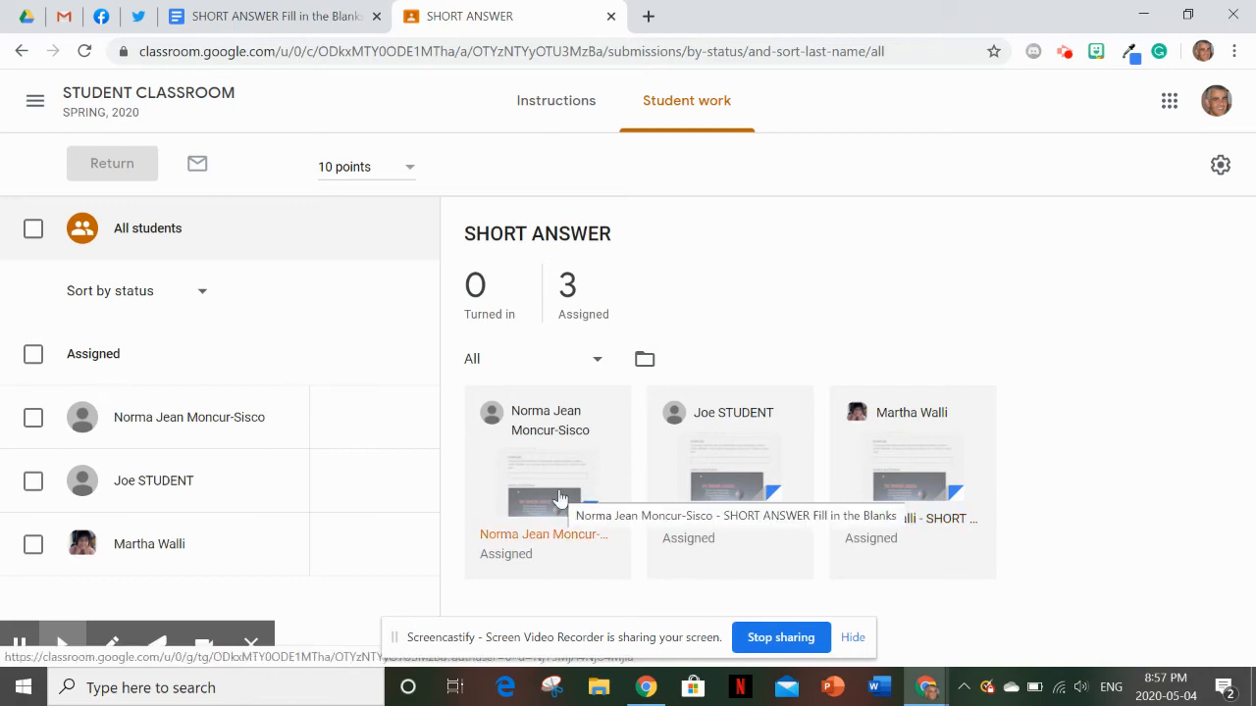
Step: Open the assignment's Drive folder and, from it, the second listed student's copy, placing the cursor after the text in the first answer box
left_click(645, 359)
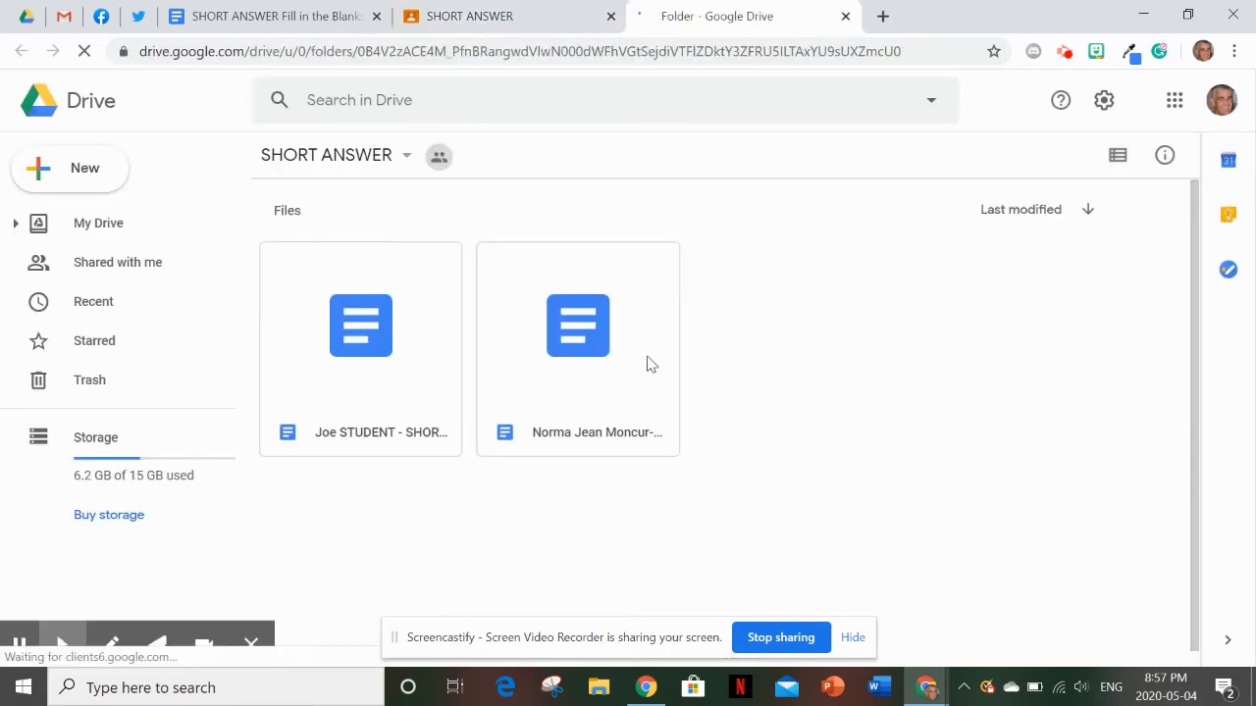
double_click(587, 310)
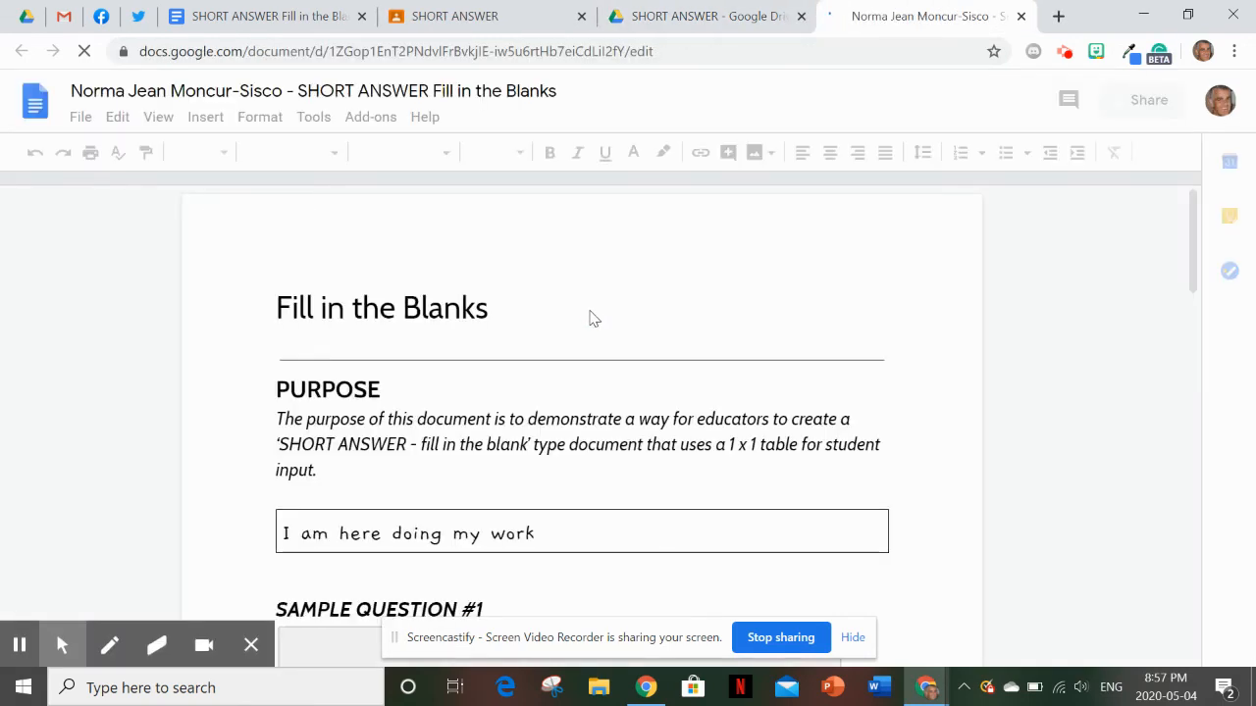
left_click(549, 531)
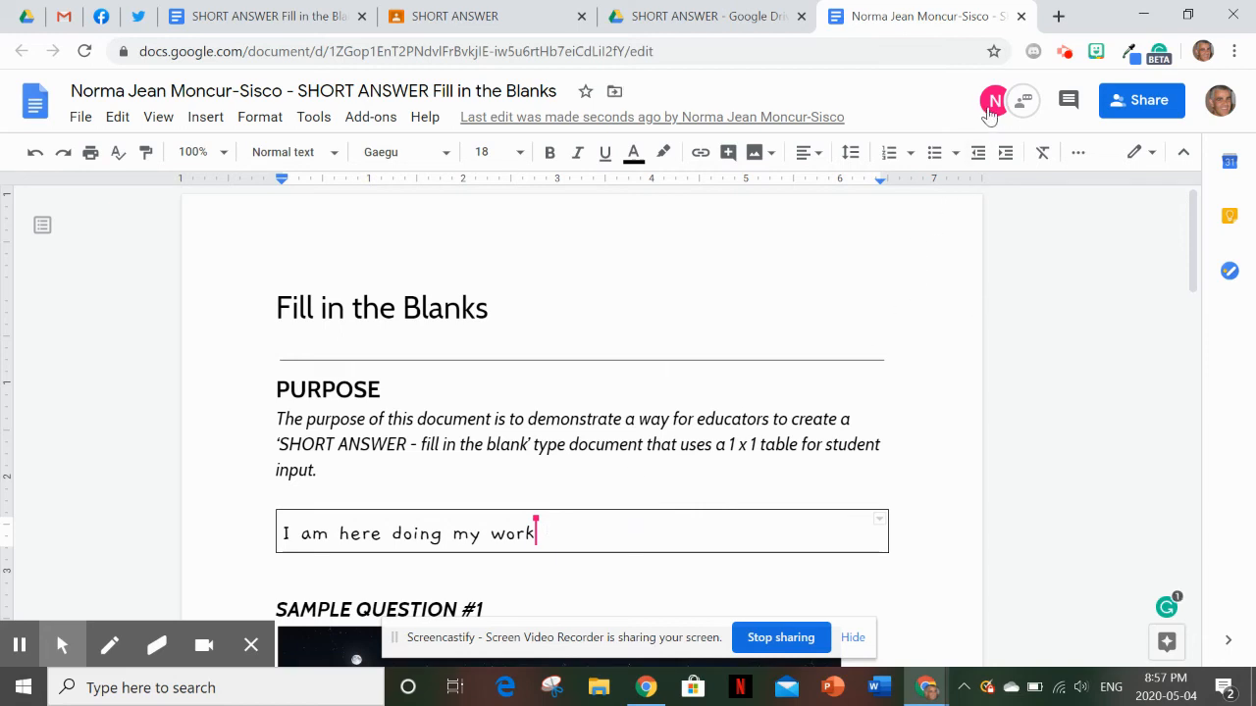
Step: Open the other two students' copies from the SHORT ANSWER Drive folder
left_click(686, 17)
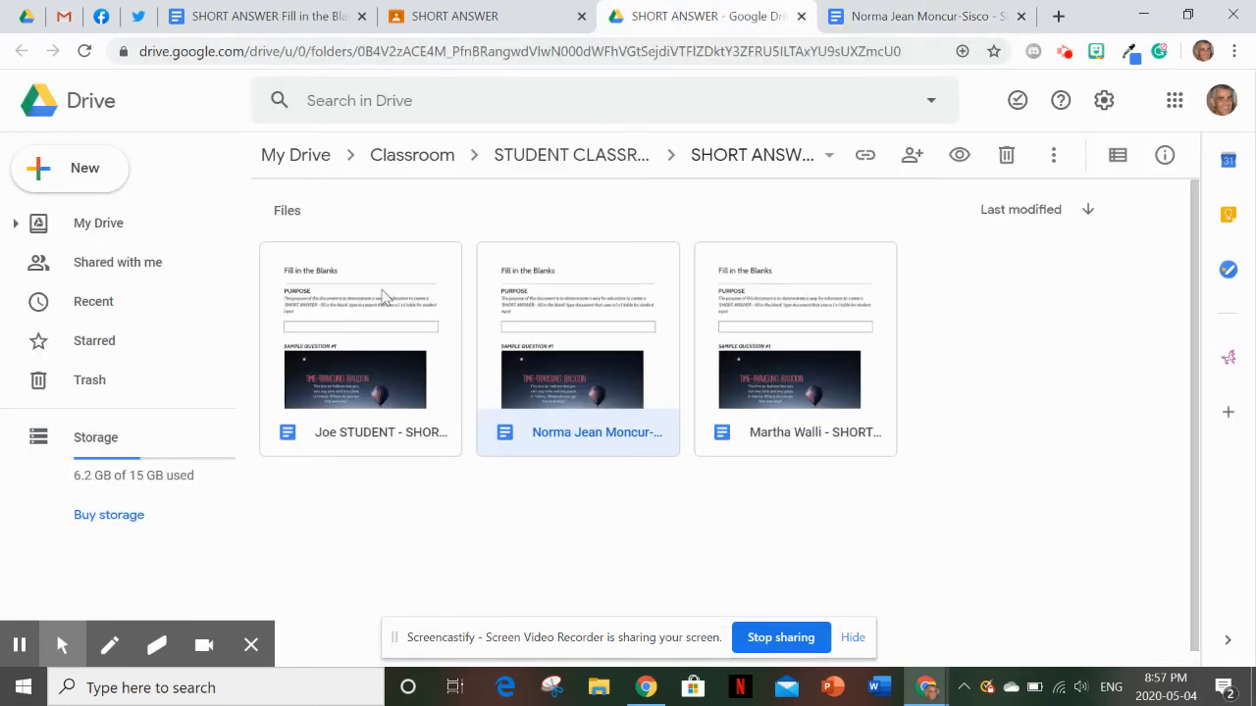
double_click(778, 298)
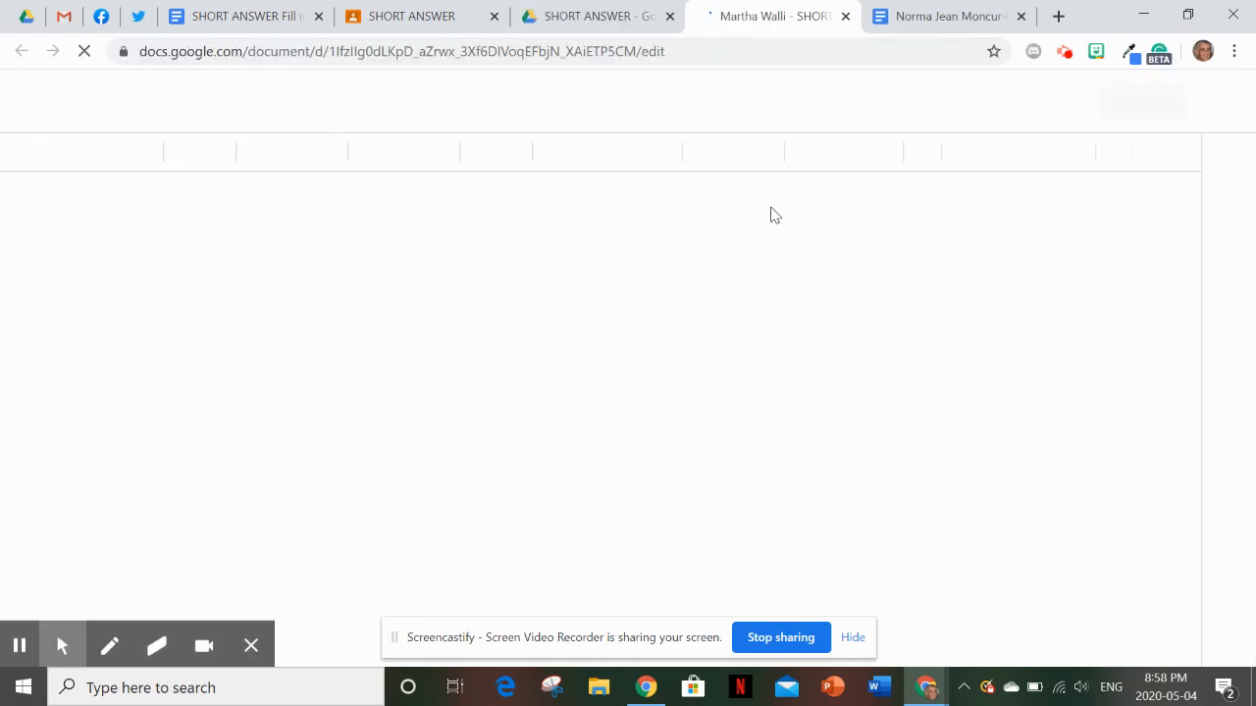
left_click(928, 17)
left_click(588, 16)
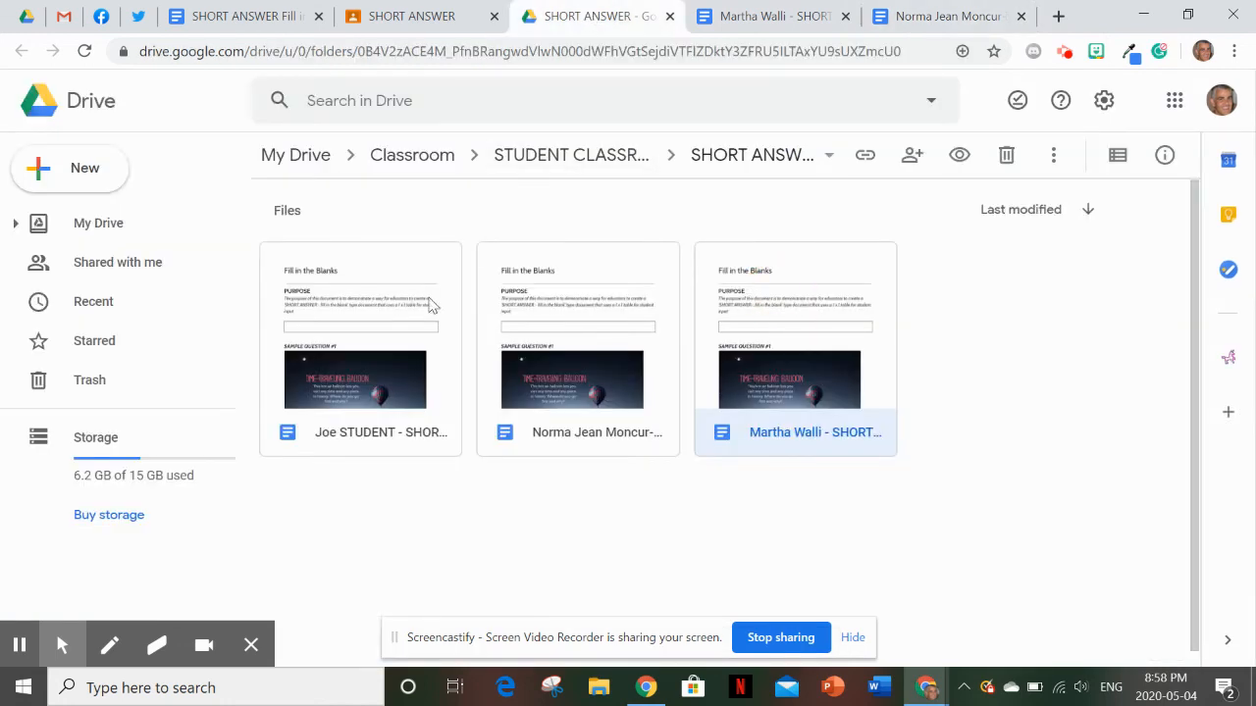
double_click(384, 310)
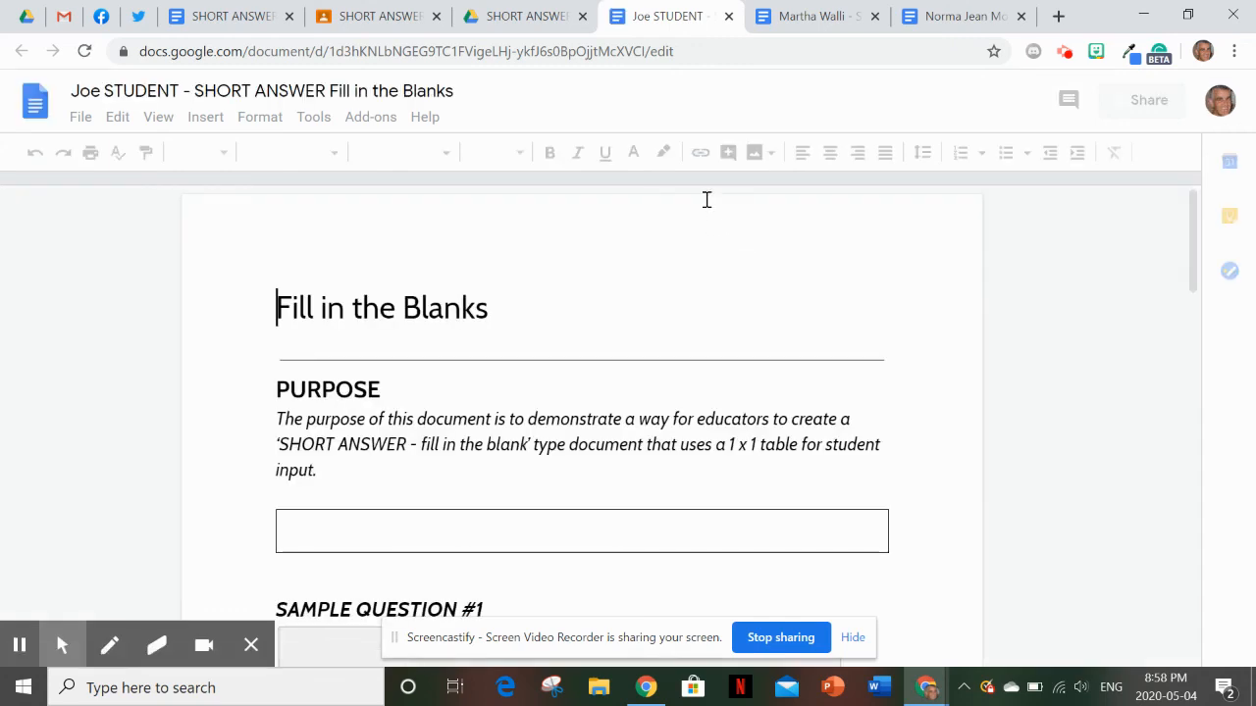
Step: Switch among the three open student copies to monitor their progress, ending on the one with a filled-in answer box
left_click(813, 21)
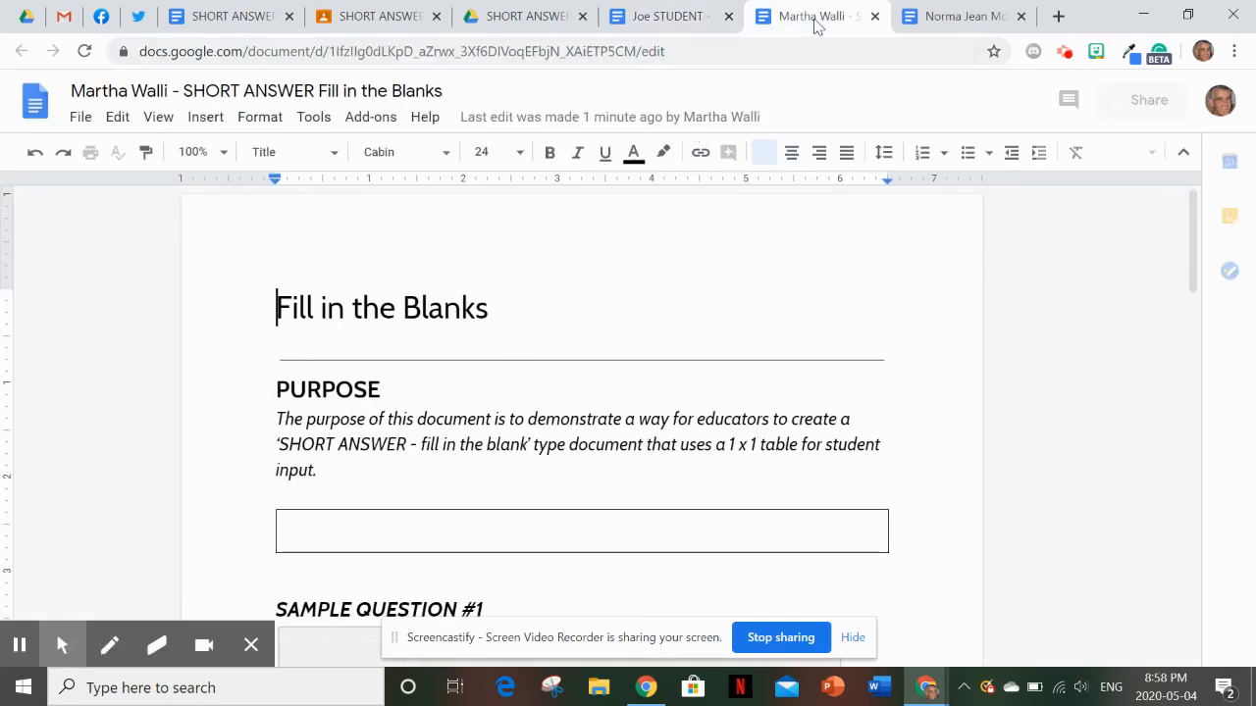
left_click(967, 22)
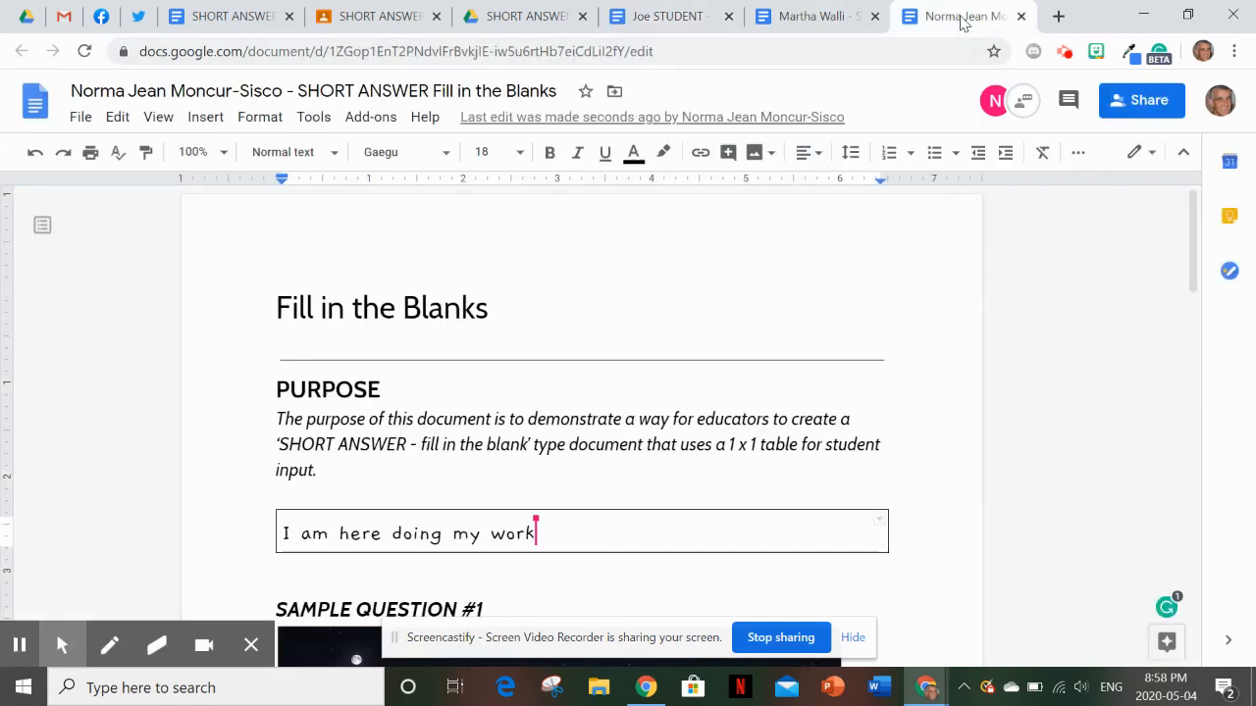
left_click(673, 26)
left_click(814, 26)
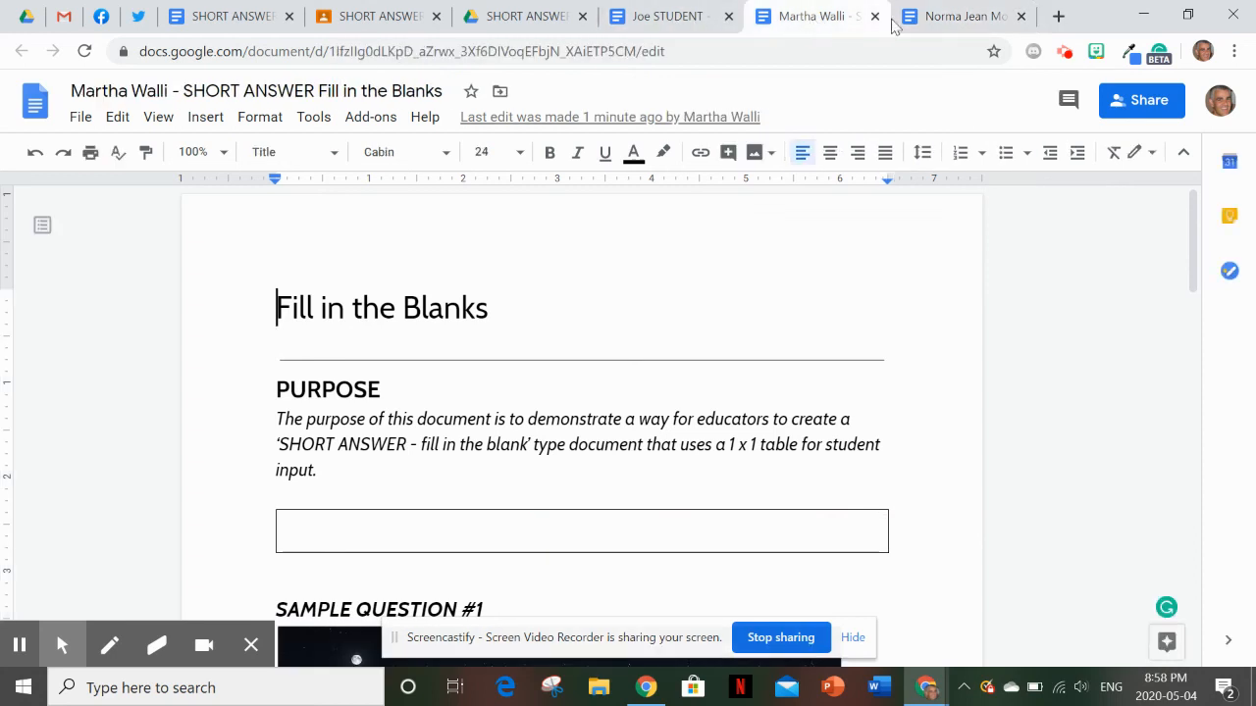
left_click(948, 22)
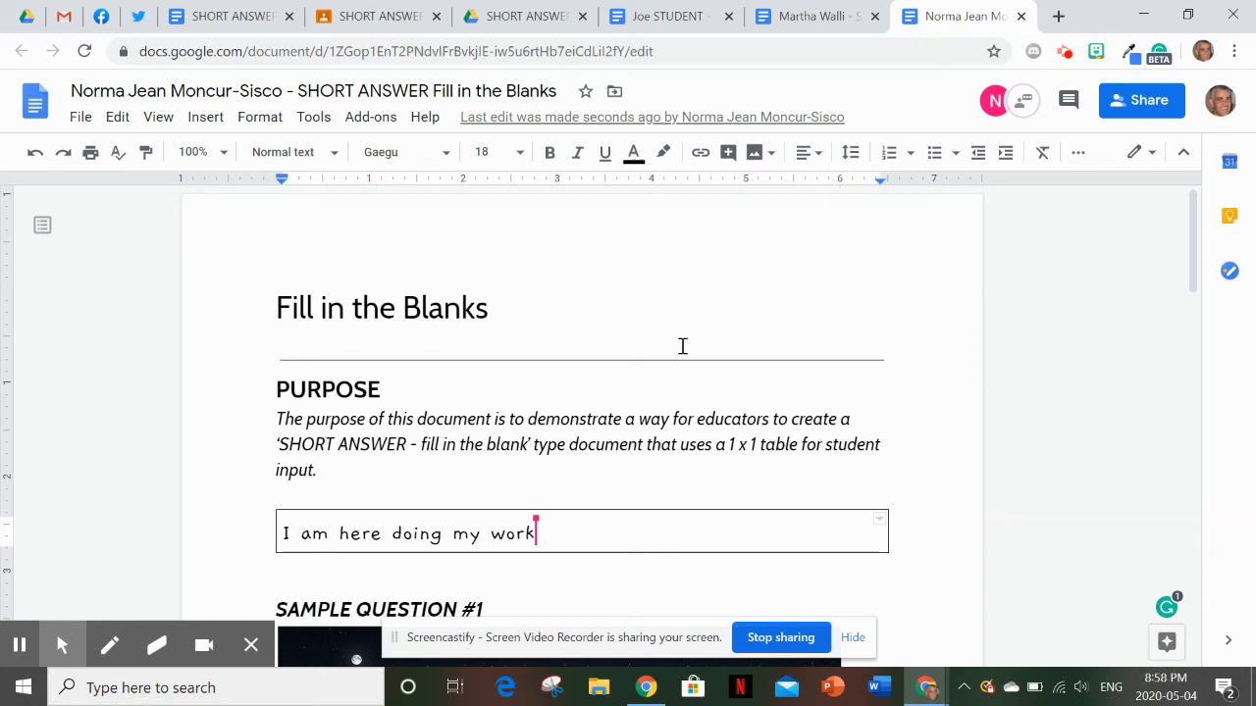
Step: Start a new comment on the student's answer "I am here doing my work"
left_click_drag(538, 534, 284, 535)
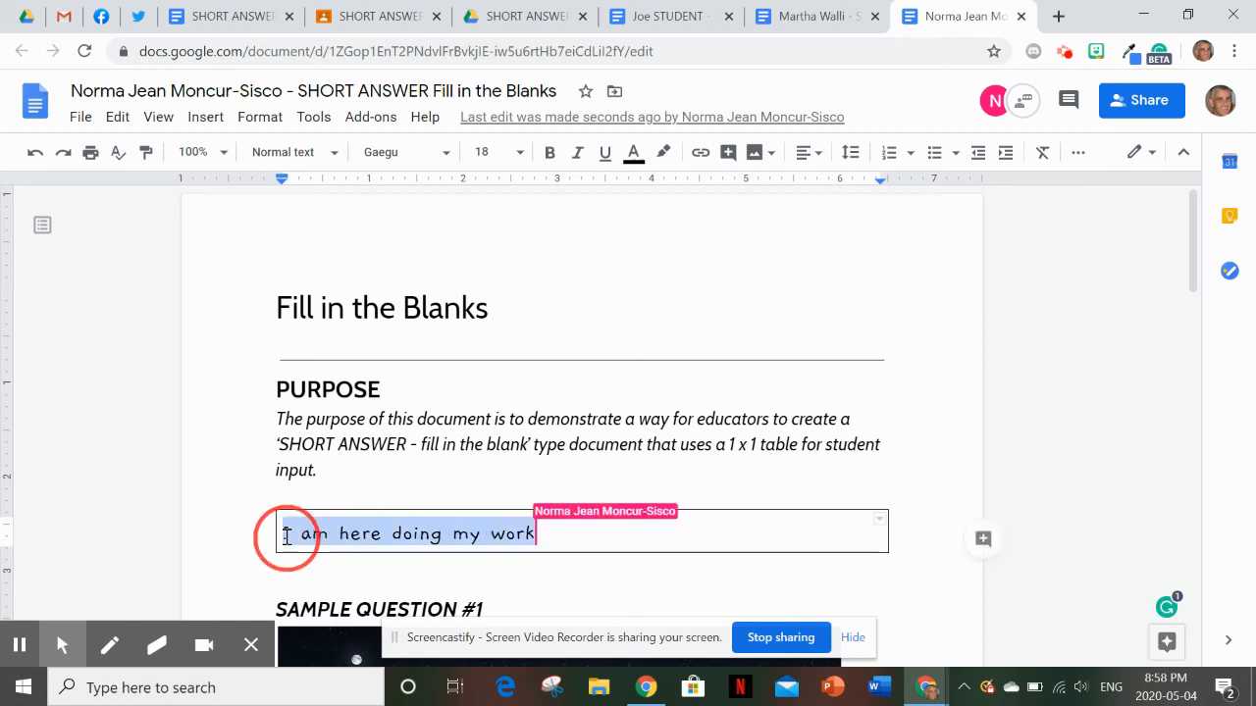
left_click(983, 539)
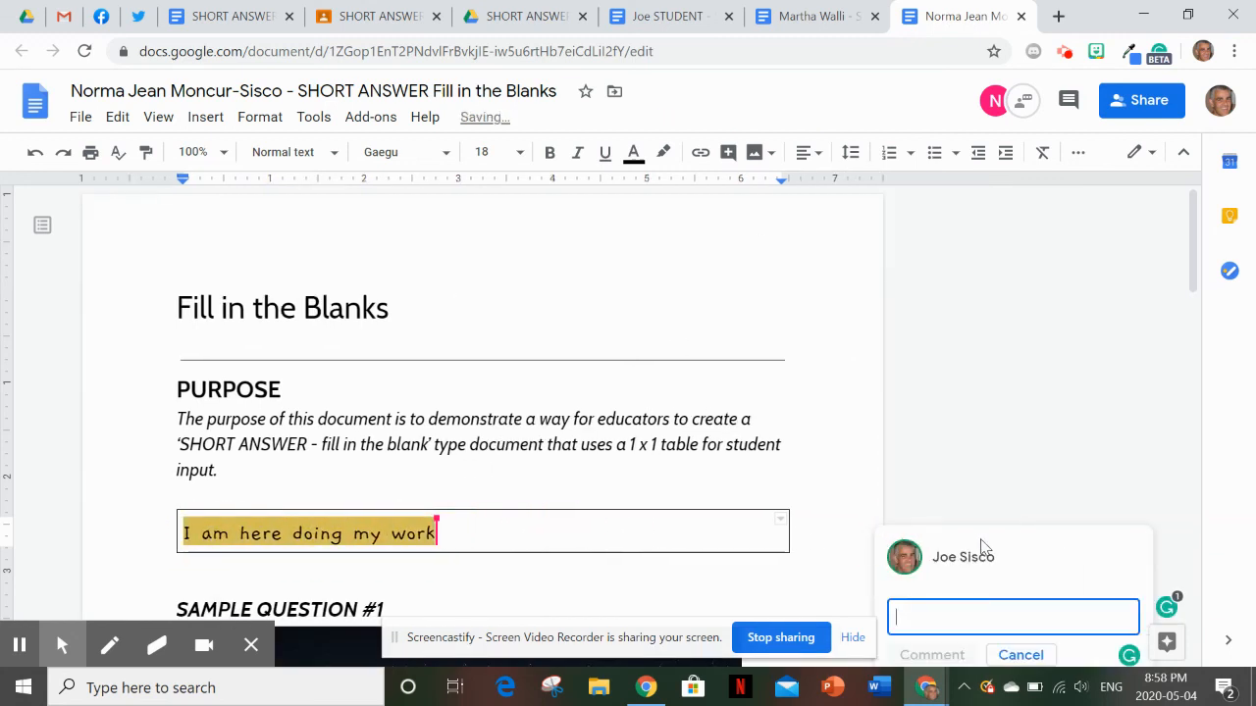
scroll(956, 530, "down", 1)
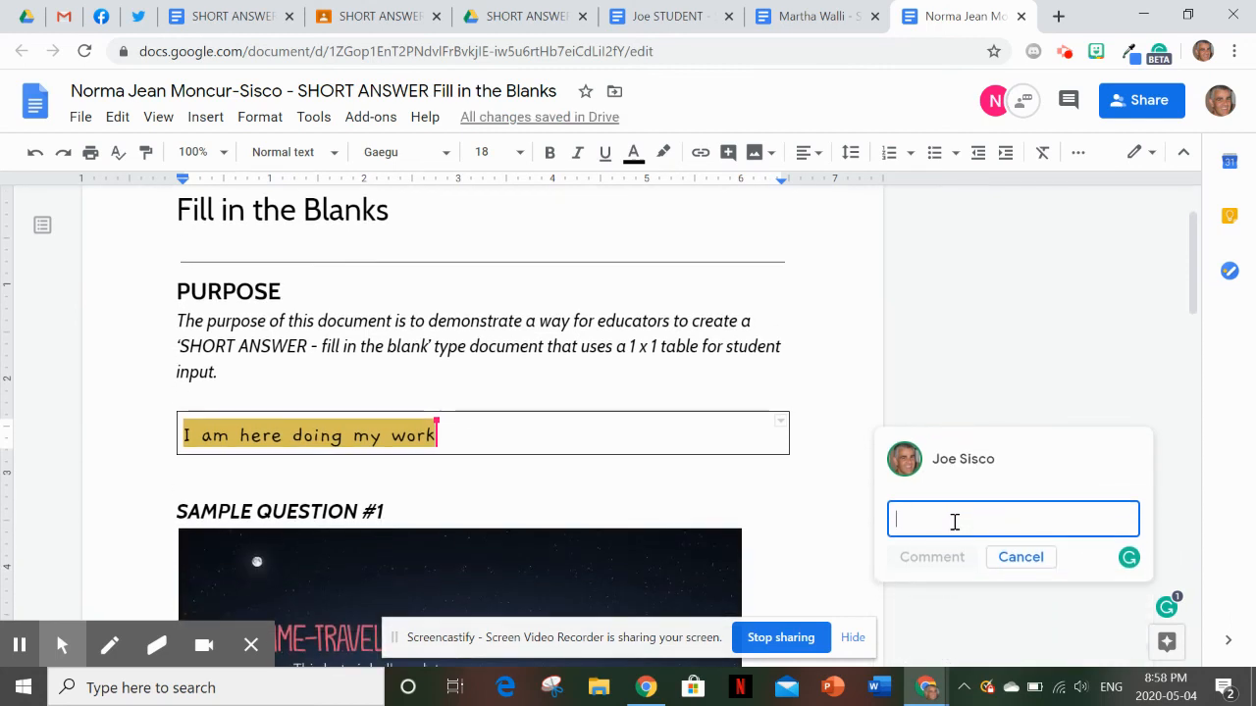